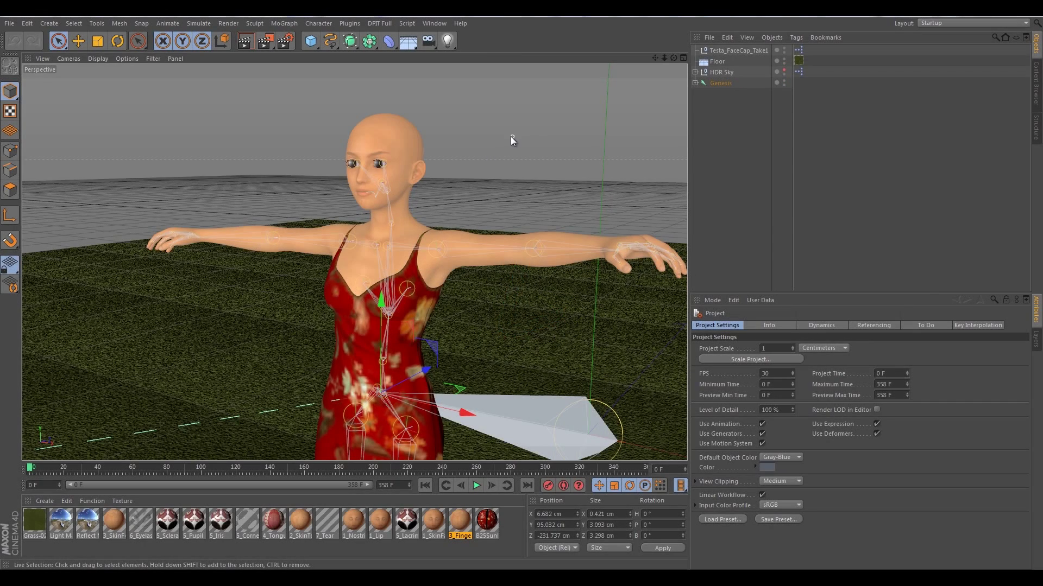
Step: Orbit and zoom the view to face the Genesis figure front-on
{"action": "mouse_move", "coordinate": [532, 121]}
{"action": "left_mouse_down", "text": "alt"}
{"action": "mouse_move", "coordinate": [497, 141]}
{"action": "mouse_move", "coordinate": [513, 153]}
{"action": "mouse_move", "coordinate": [545, 113]}
{"action": "mouse_move", "coordinate": [520, 120]}
{"action": "mouse_move", "coordinate": [555, 125]}
{"action": "mouse_move", "coordinate": [442, 125]}
{"action": "mouse_move", "coordinate": [554, 130]}
{"action": "mouse_move", "coordinate": [478, 135]}
{"action": "mouse_move", "coordinate": [515, 140]}
{"action": "mouse_move", "coordinate": [509, 130]}
{"action": "mouse_move", "coordinate": [529, 145]}
{"action": "mouse_move", "coordinate": [543, 134]}
{"action": "left_mouse_up", "text": "alt"}
{"action": "scroll", "coordinate": [450, 140], "scroll_direction": "up", "scroll_amount": 8}
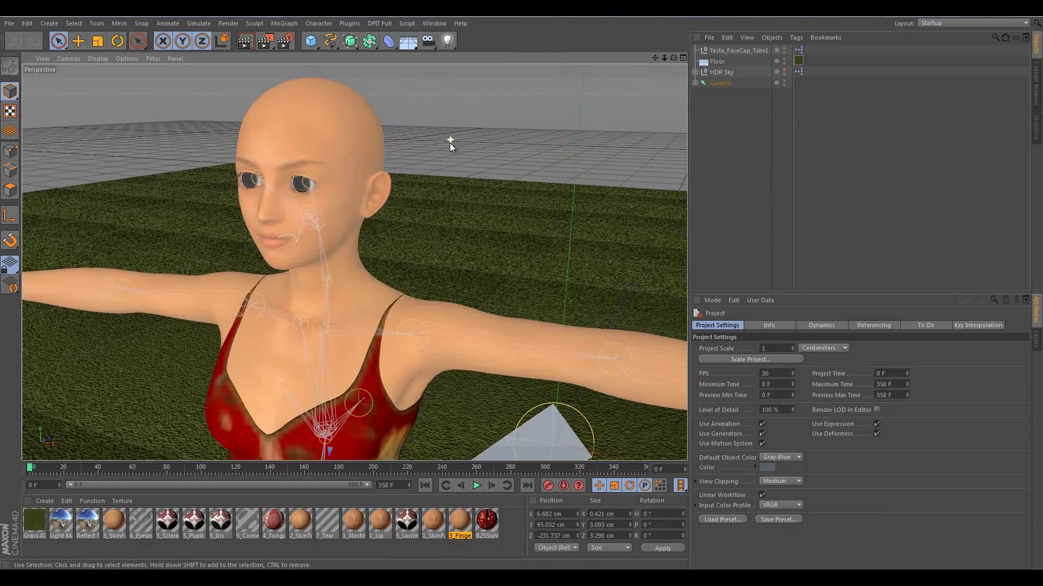
{"action": "left_click_drag", "start_coordinate": [441, 169], "coordinate": [387, 186], "text": "alt"}
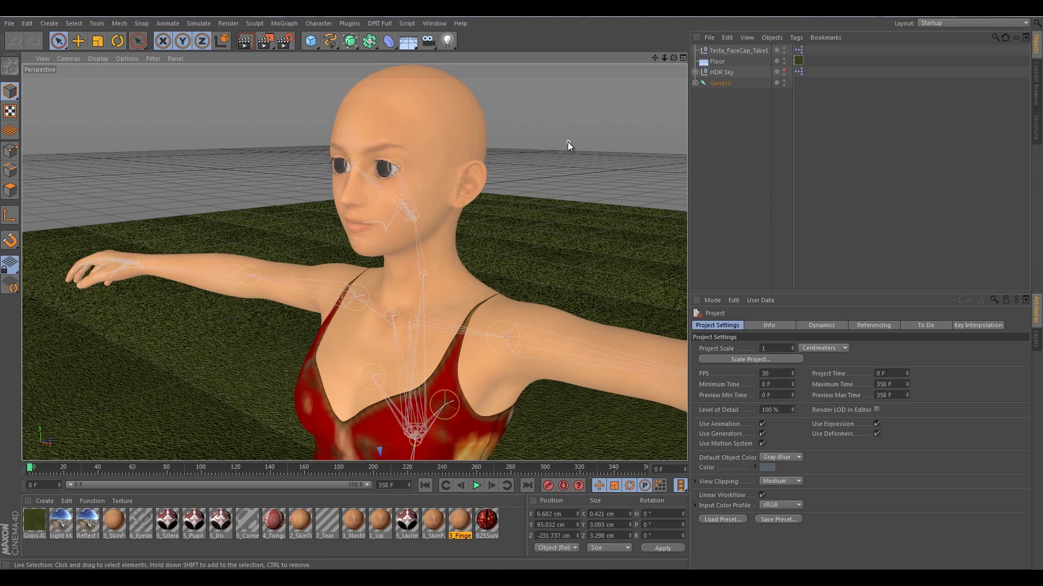
{"action": "left_click_drag", "start_coordinate": [568, 142], "coordinate": [449, 171], "text": "alt"}
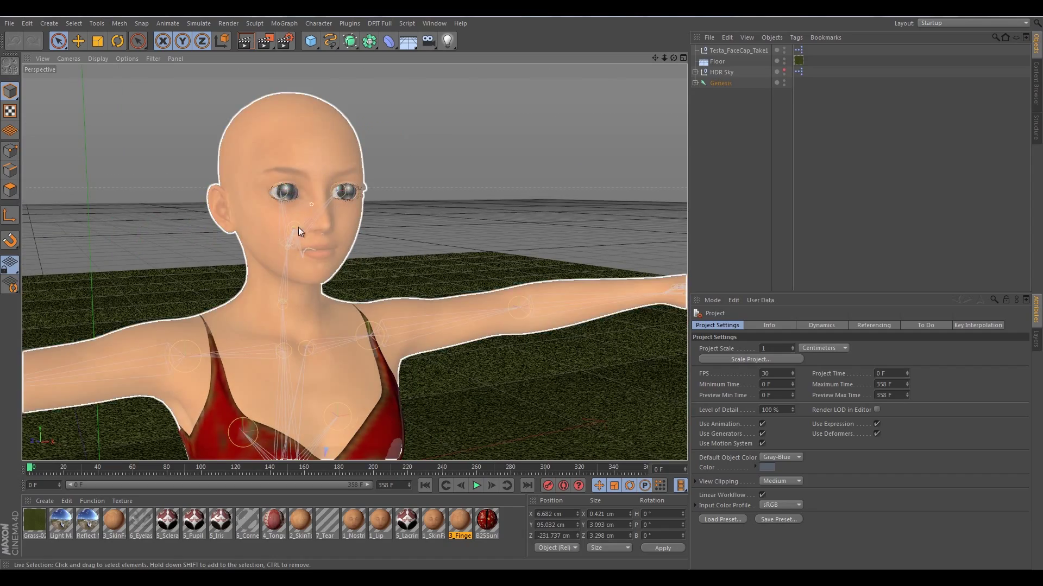
{"action": "left_click_drag", "start_coordinate": [455, 179], "coordinate": [242, 125], "text": "alt"}
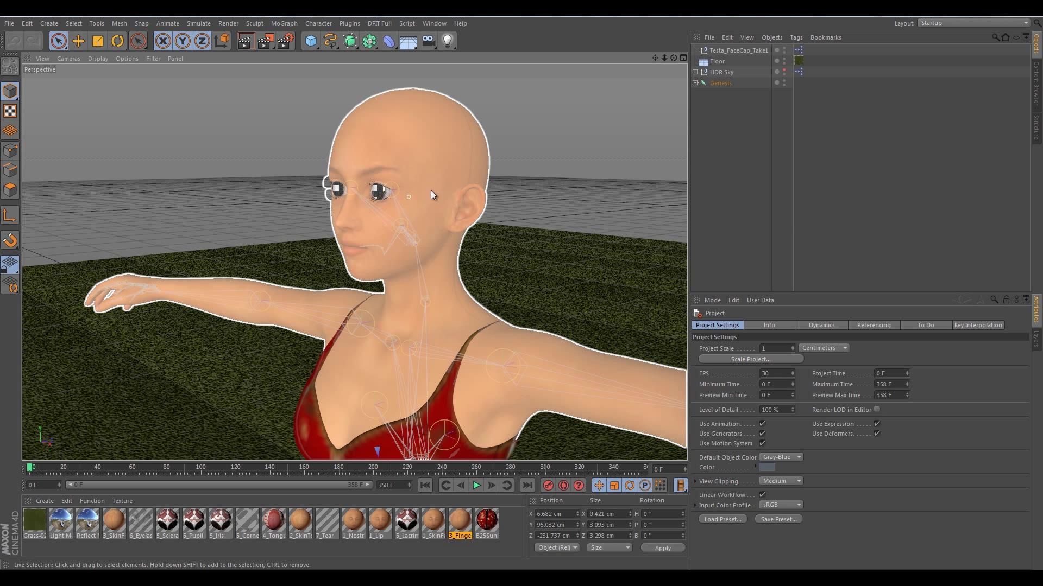
Step: Deselect the character, expand the Genesis hierarchy, and select the head, then lowerJaw joints for rotating
{"action": "left_click", "coordinate": [518, 169]}
{"action": "left_click_drag", "start_coordinate": [522, 169], "coordinate": [567, 206], "text": "alt"}
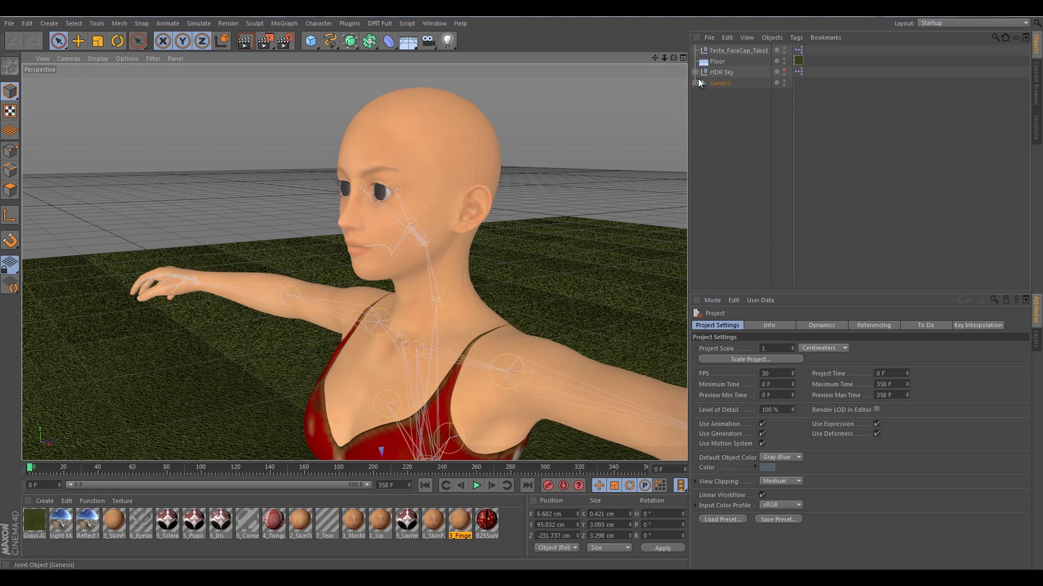
{"action": "left_click", "coordinate": [695, 83]}
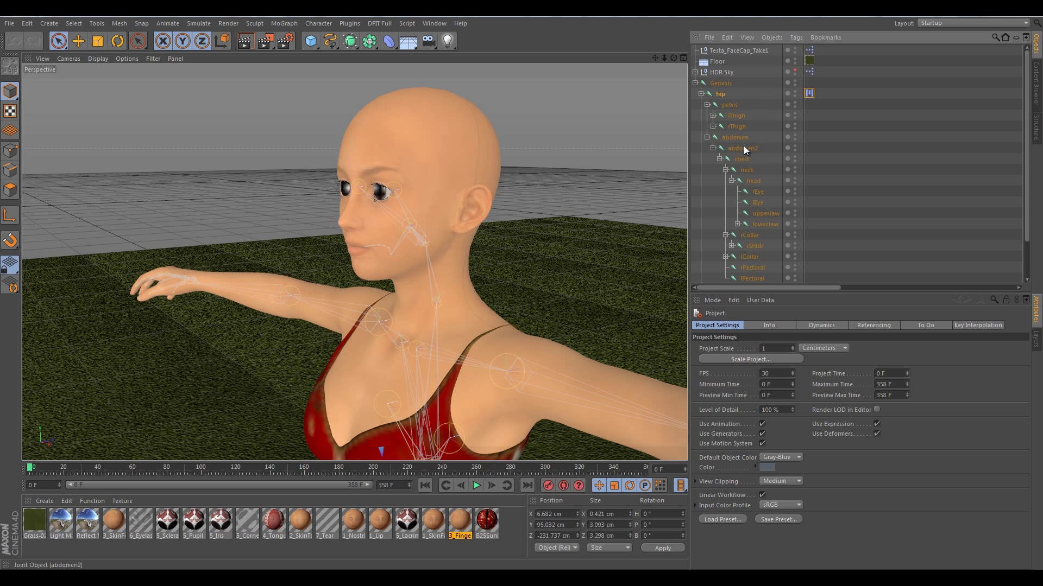
{"action": "scroll", "coordinate": [741, 144], "scroll_direction": "down", "scroll_amount": 3}
{"action": "scroll", "coordinate": [743, 131], "scroll_direction": "up", "scroll_amount": 3}
{"action": "left_click", "coordinate": [757, 191]}
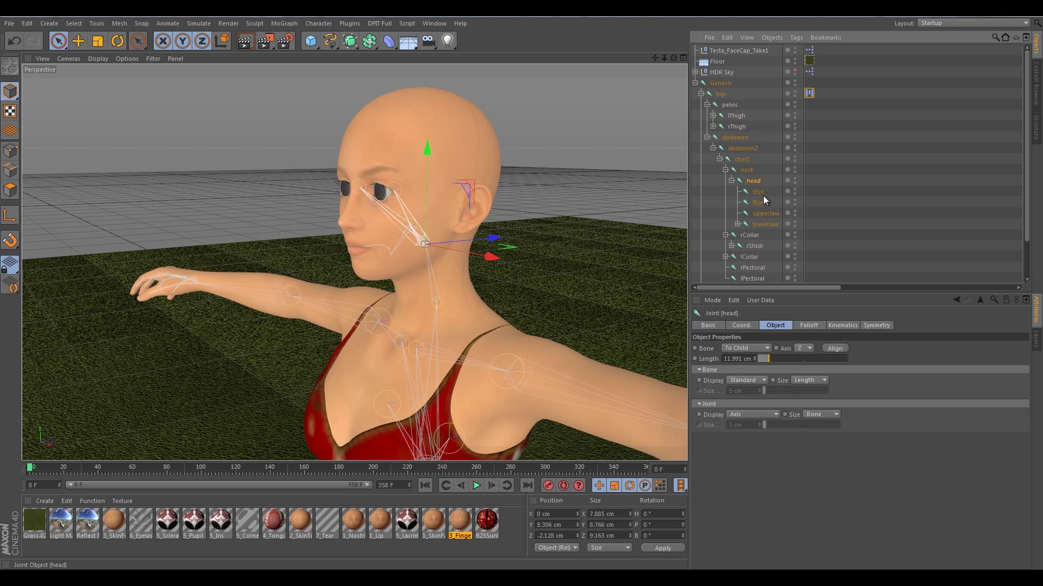
{"action": "left_click", "coordinate": [763, 213]}
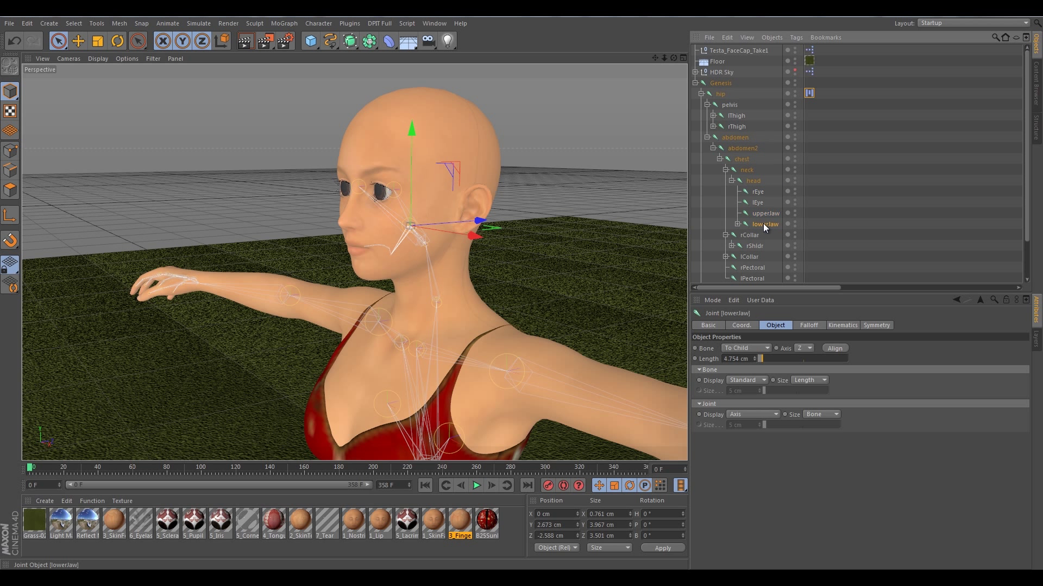
{"action": "left_click", "coordinate": [118, 40]}
Step: Test-rotate the upperJaw, then the lowerJaw joint, undoing each back to 0° pitch
{"action": "left_click_drag", "start_coordinate": [359, 217], "coordinate": [379, 176]}
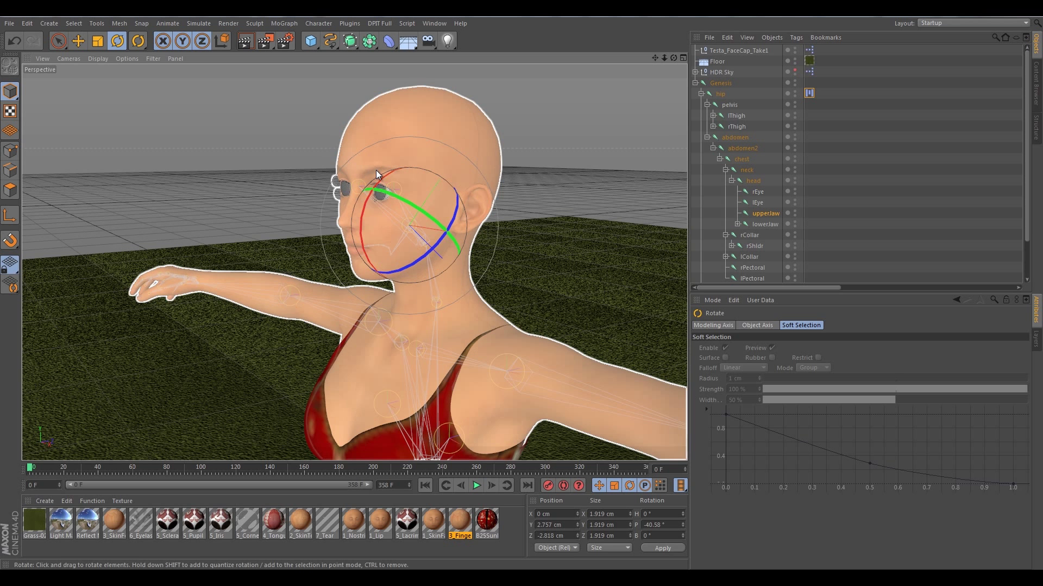
{"action": "key", "text": "ctrl+z"}
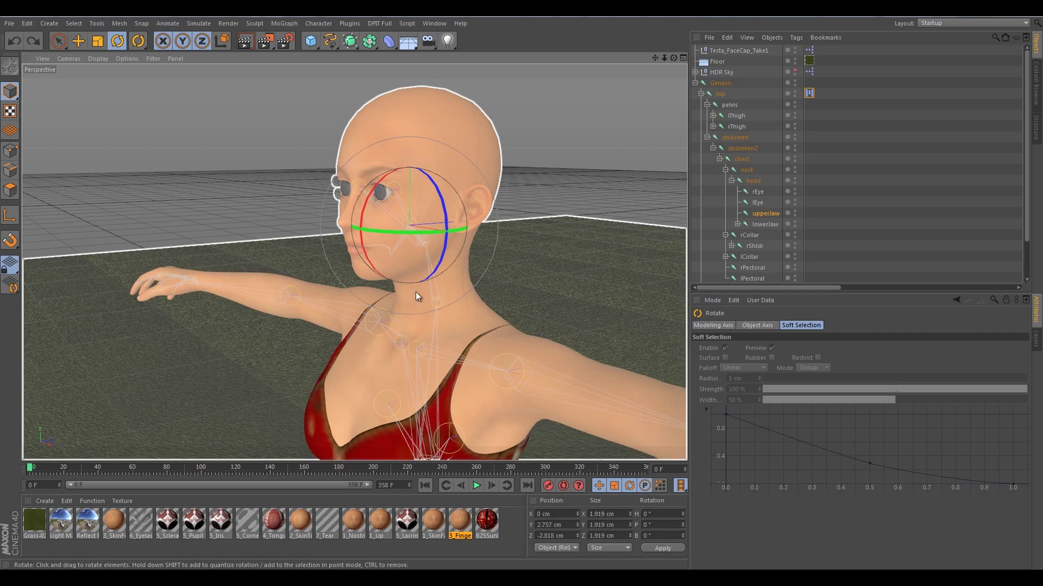
{"action": "left_click", "coordinate": [769, 226]}
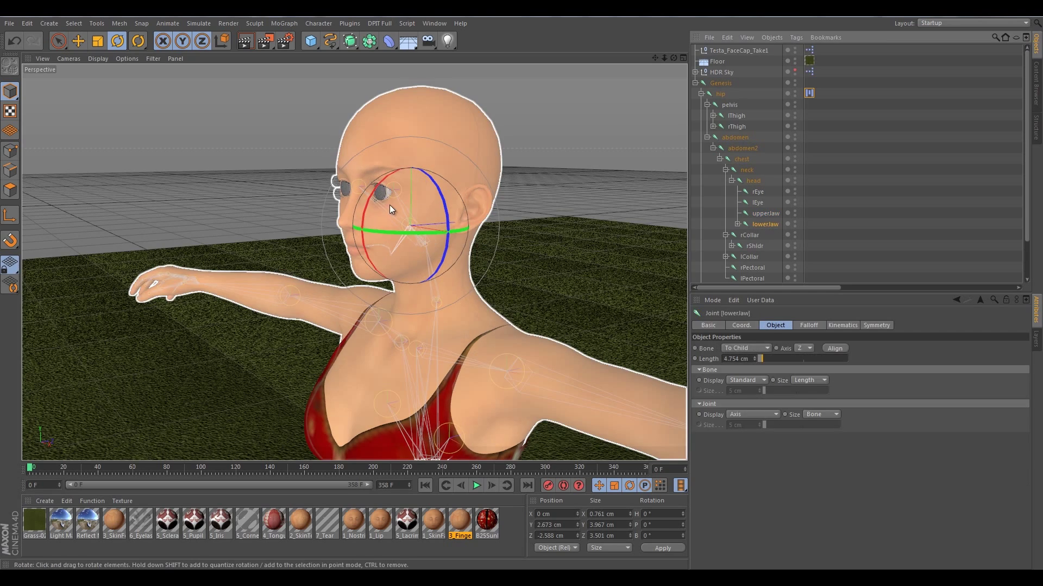
{"action": "left_click_drag", "start_coordinate": [367, 201], "coordinate": [374, 245]}
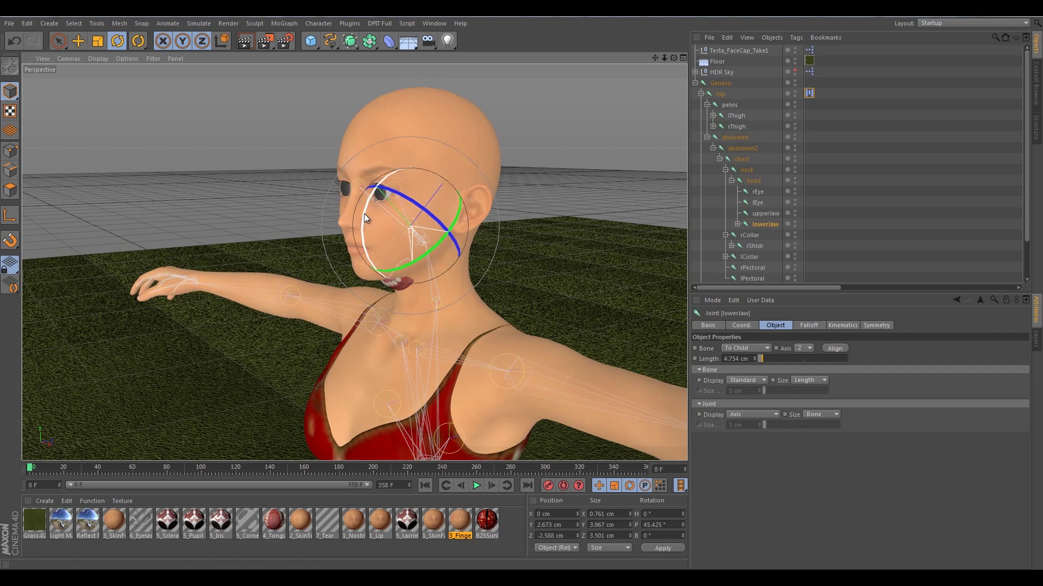
{"action": "mouse_move", "coordinate": [365, 212]}
{"action": "left_mouse_down"}
{"action": "mouse_move", "coordinate": [379, 168]}
{"action": "mouse_move", "coordinate": [364, 203]}
{"action": "mouse_move", "coordinate": [375, 213]}
{"action": "left_mouse_up"}
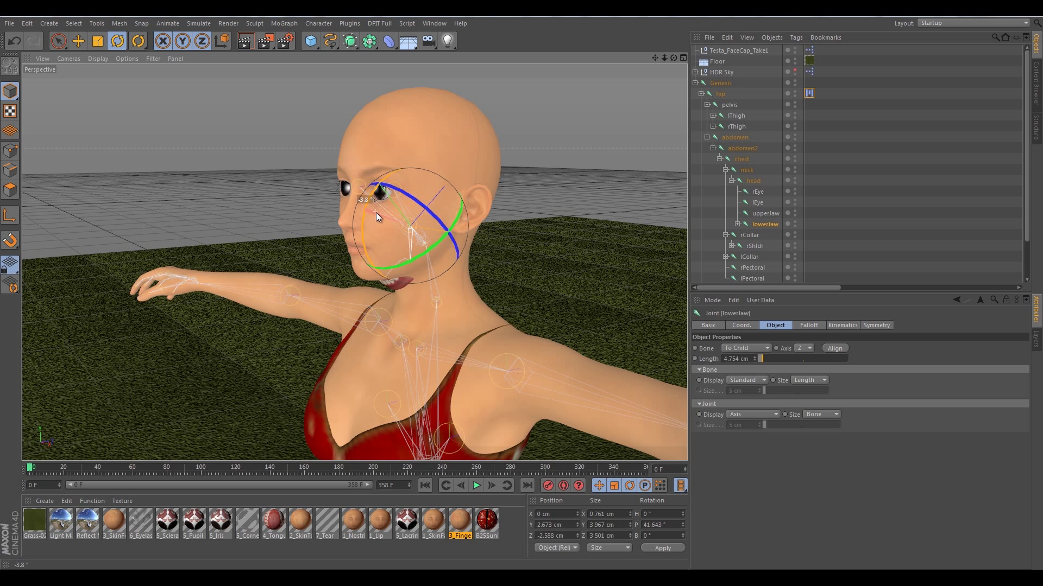
{"action": "key", "text": "ctrl+z"}
{"action": "key", "text": "ctrl+z"}
{"action": "key", "text": "ctrl+z"}
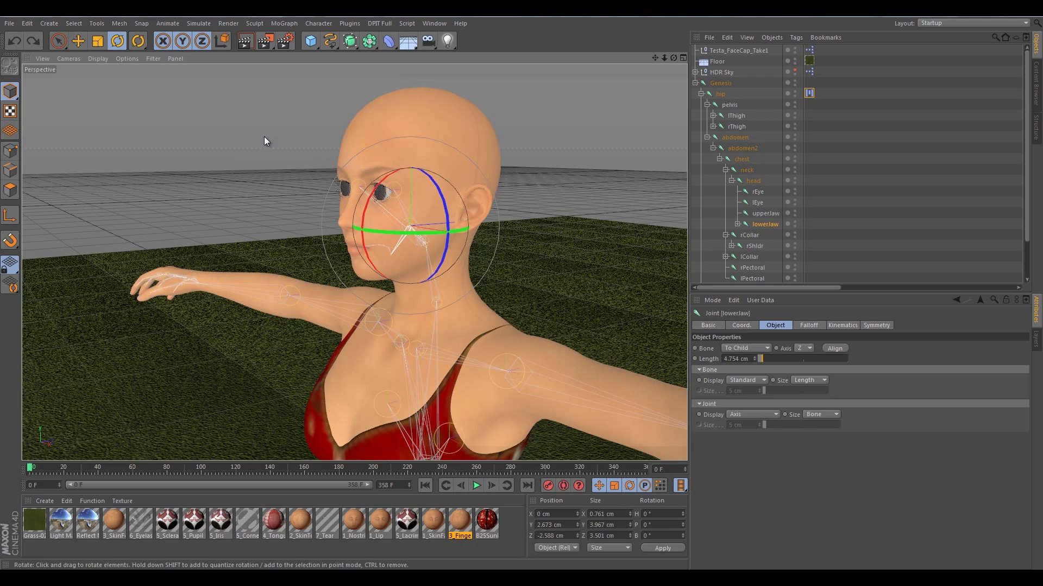
{"action": "mouse_move", "coordinate": [262, 136]}
{"action": "left_mouse_down", "text": "alt"}
{"action": "mouse_move", "coordinate": [292, 155]}
{"action": "mouse_move", "coordinate": [397, 131]}
{"action": "mouse_move", "coordinate": [162, 140]}
{"action": "mouse_move", "coordinate": [339, 134]}
{"action": "mouse_move", "coordinate": [300, 133]}
{"action": "mouse_move", "coordinate": [318, 137]}
{"action": "mouse_move", "coordinate": [320, 116]}
{"action": "mouse_move", "coordinate": [320, 133]}
{"action": "mouse_move", "coordinate": [269, 144]}
{"action": "mouse_move", "coordinate": [266, 160]}
{"action": "mouse_move", "coordinate": [270, 87]}
{"action": "mouse_move", "coordinate": [183, 137]}
{"action": "mouse_move", "coordinate": [202, 151]}
{"action": "mouse_move", "coordinate": [313, 153]}
{"action": "mouse_move", "coordinate": [214, 134]}
{"action": "mouse_move", "coordinate": [255, 146]}
{"action": "mouse_move", "coordinate": [253, 132]}
{"action": "left_mouse_up", "text": "alt"}
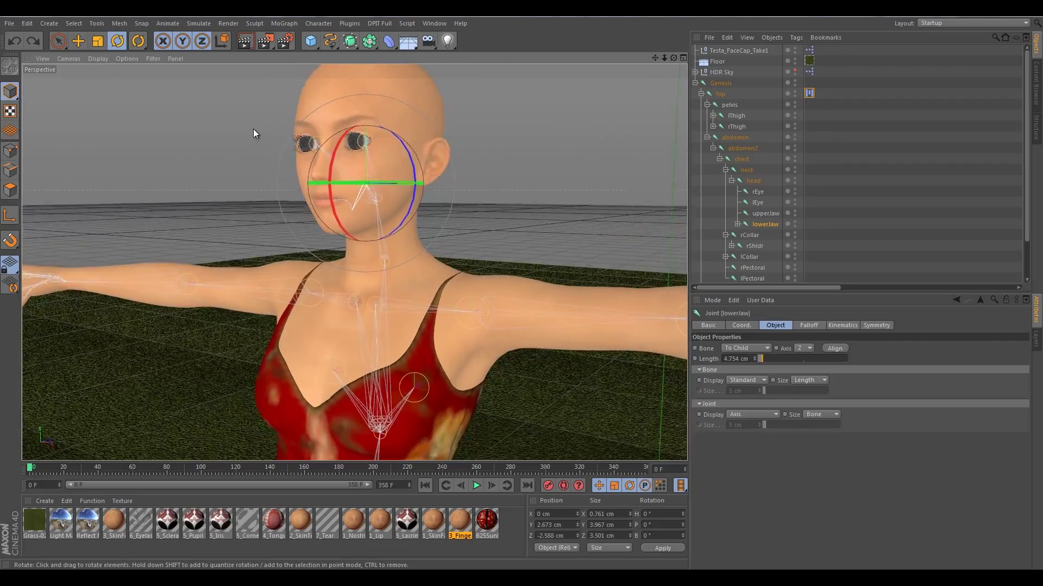
{"action": "left_click_drag", "start_coordinate": [253, 134], "coordinate": [203, 199], "text": "alt"}
{"action": "scroll", "coordinate": [186, 168], "scroll_direction": "down", "scroll_amount": 2}
{"action": "scroll", "coordinate": [220, 200], "scroll_direction": "up", "scroll_amount": 3}
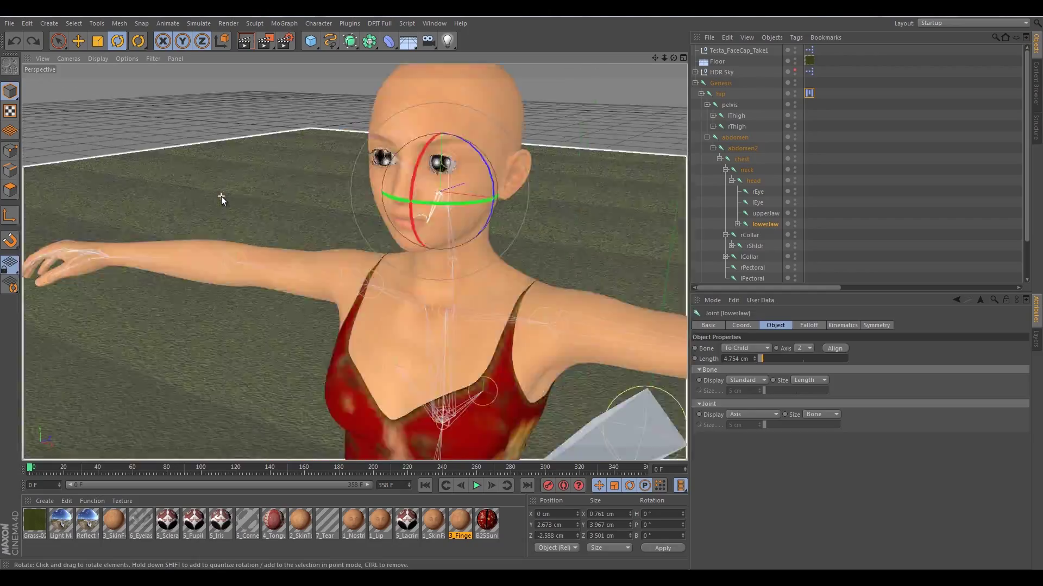
{"action": "scroll", "coordinate": [221, 196], "scroll_direction": "down", "scroll_amount": 3}
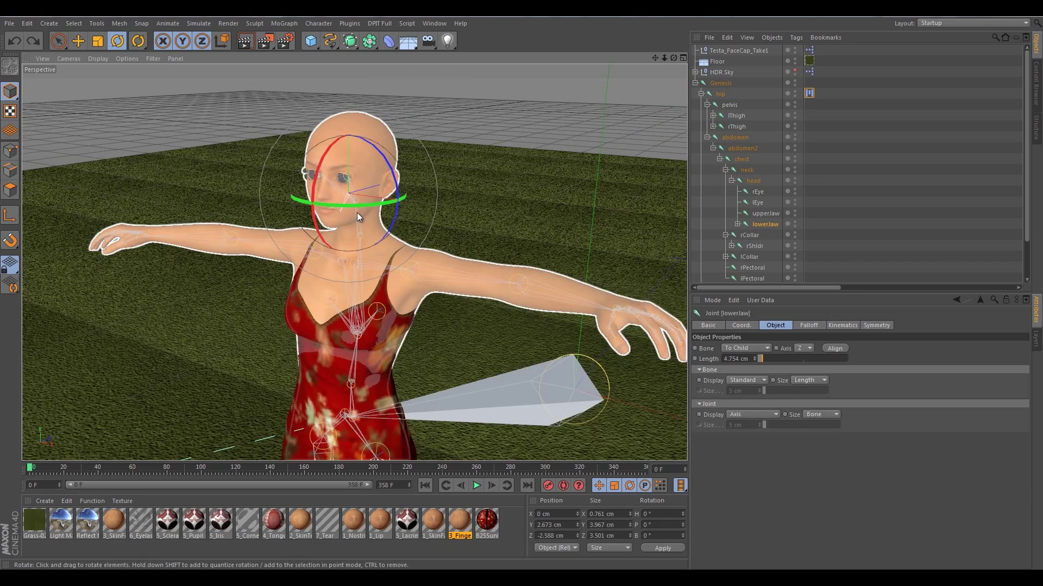
{"action": "scroll", "coordinate": [352, 211], "scroll_direction": "up", "scroll_amount": 3}
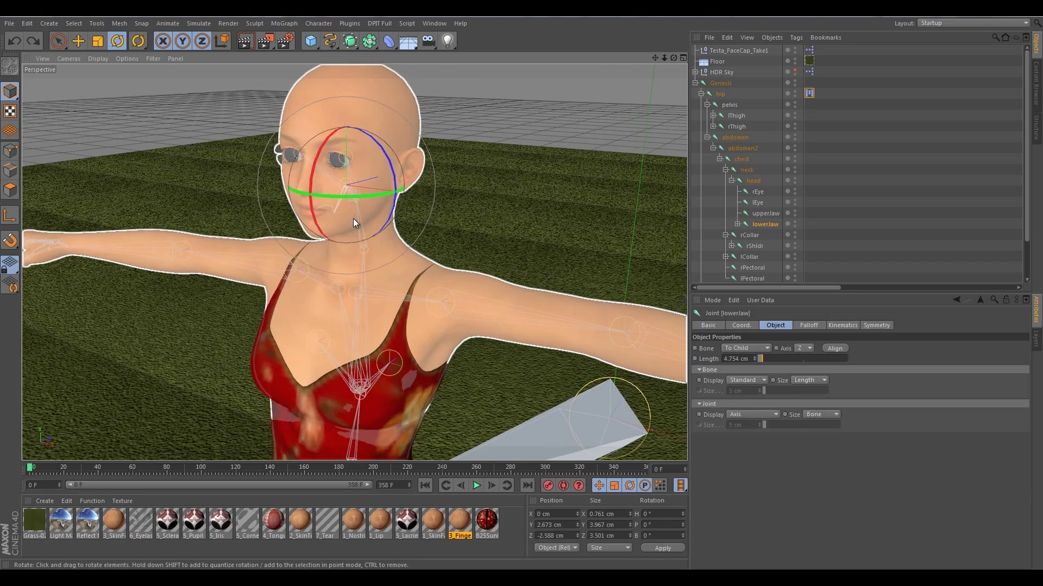
{"action": "mouse_move", "coordinate": [353, 218]}
{"action": "left_mouse_down", "text": "alt"}
{"action": "mouse_move", "coordinate": [336, 182]}
{"action": "mouse_move", "coordinate": [349, 176]}
{"action": "mouse_move", "coordinate": [330, 192]}
{"action": "mouse_move", "coordinate": [292, 190]}
{"action": "mouse_move", "coordinate": [370, 190]}
{"action": "mouse_move", "coordinate": [302, 185]}
{"action": "mouse_move", "coordinate": [280, 201]}
{"action": "mouse_move", "coordinate": [345, 199]}
{"action": "mouse_move", "coordinate": [320, 202]}
{"action": "mouse_move", "coordinate": [337, 199]}
{"action": "mouse_move", "coordinate": [355, 222]}
{"action": "mouse_move", "coordinate": [318, 210]}
{"action": "mouse_move", "coordinate": [349, 201]}
{"action": "mouse_move", "coordinate": [333, 221]}
{"action": "mouse_move", "coordinate": [343, 234]}
{"action": "left_mouse_up", "text": "alt"}
{"action": "scroll", "coordinate": [343, 234], "scroll_direction": "up", "scroll_amount": 2}
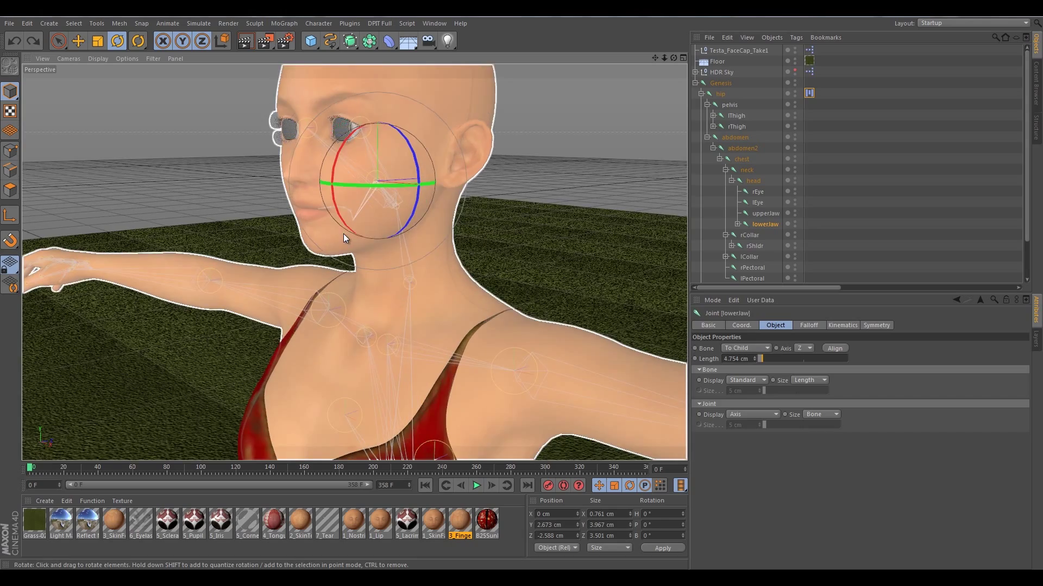
{"action": "scroll", "coordinate": [343, 234], "scroll_direction": "down", "scroll_amount": 4}
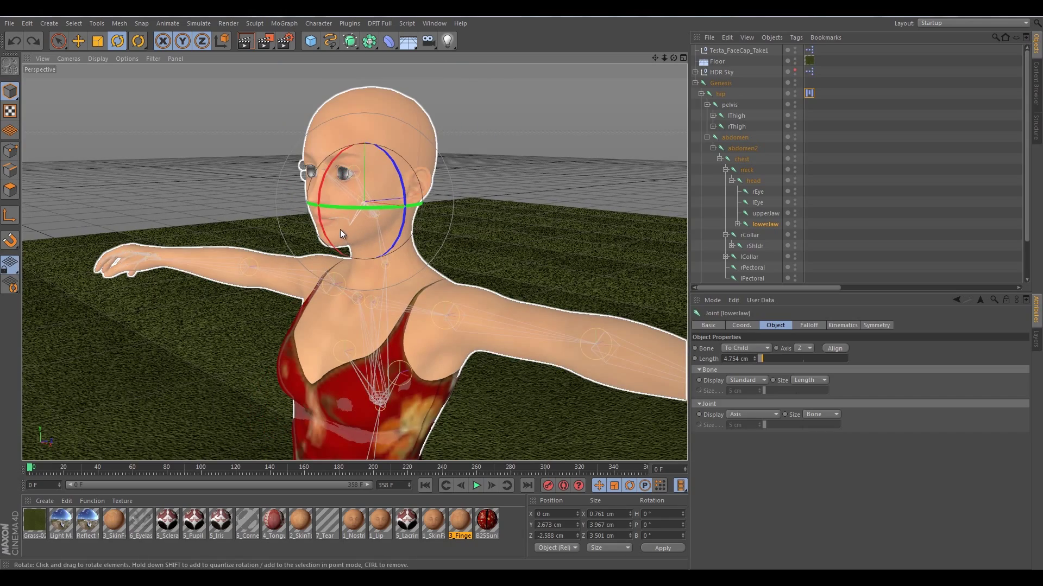
{"action": "scroll", "coordinate": [343, 229], "scroll_direction": "up", "scroll_amount": 4}
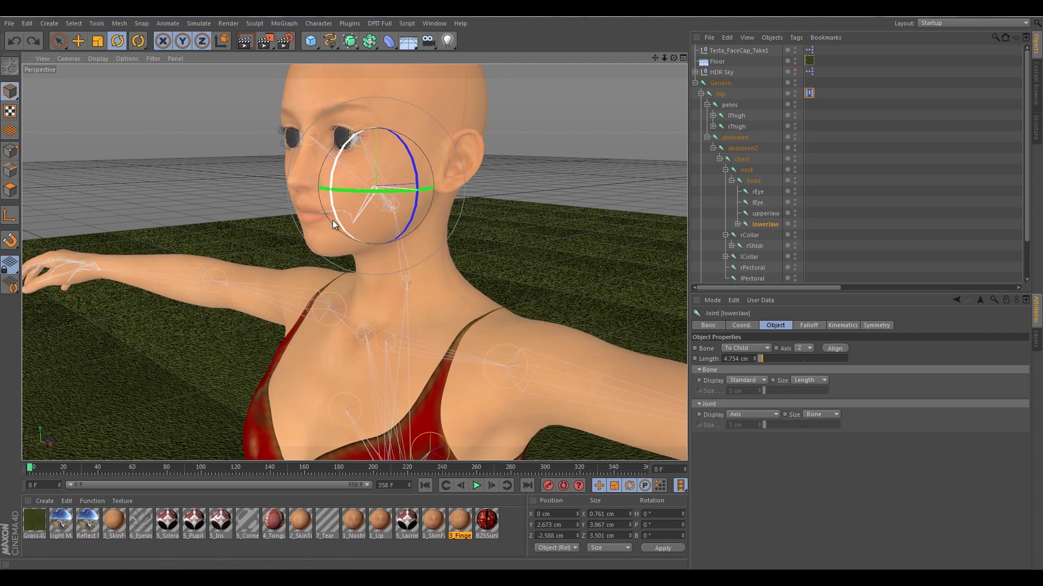
{"action": "left_click_drag", "start_coordinate": [209, 131], "coordinate": [235, 142], "text": "alt"}
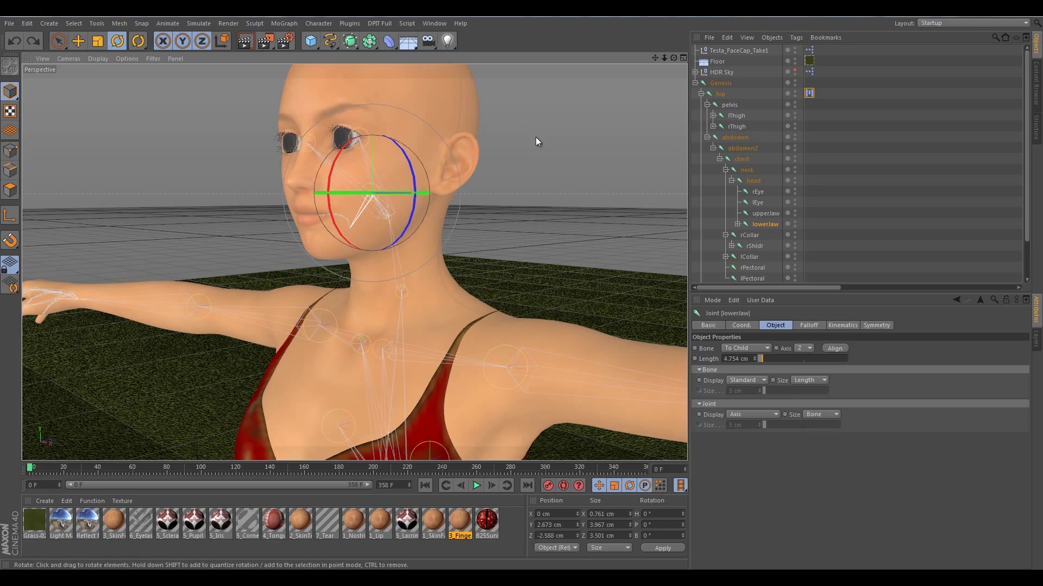
{"action": "mouse_move", "coordinate": [530, 156]}
{"action": "left_mouse_down", "text": "alt"}
{"action": "mouse_move", "coordinate": [551, 167]}
{"action": "mouse_move", "coordinate": [530, 156]}
{"action": "mouse_move", "coordinate": [548, 157]}
{"action": "mouse_move", "coordinate": [487, 155]}
{"action": "mouse_move", "coordinate": [575, 165]}
{"action": "mouse_move", "coordinate": [529, 167]}
{"action": "mouse_move", "coordinate": [564, 165]}
{"action": "mouse_move", "coordinate": [529, 162]}
{"action": "mouse_move", "coordinate": [546, 150]}
{"action": "mouse_move", "coordinate": [530, 149]}
{"action": "mouse_move", "coordinate": [518, 156]}
{"action": "mouse_move", "coordinate": [531, 166]}
{"action": "left_mouse_up", "text": "alt"}
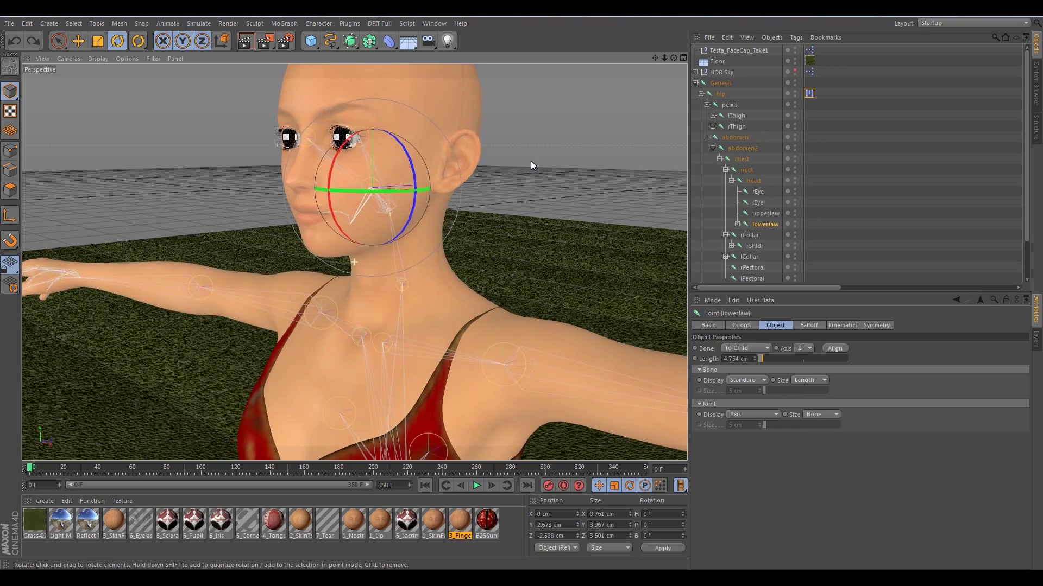
{"action": "left_click_drag", "start_coordinate": [339, 213], "coordinate": [284, 186]}
{"action": "mouse_move", "coordinate": [215, 163]}
{"action": "left_mouse_down", "text": "alt"}
{"action": "mouse_move", "coordinate": [191, 168]}
{"action": "mouse_move", "coordinate": [214, 156]}
{"action": "mouse_move", "coordinate": [194, 168]}
{"action": "mouse_move", "coordinate": [227, 167]}
{"action": "mouse_move", "coordinate": [193, 168]}
{"action": "mouse_move", "coordinate": [217, 163]}
{"action": "mouse_move", "coordinate": [214, 173]}
{"action": "left_mouse_up", "text": "alt"}
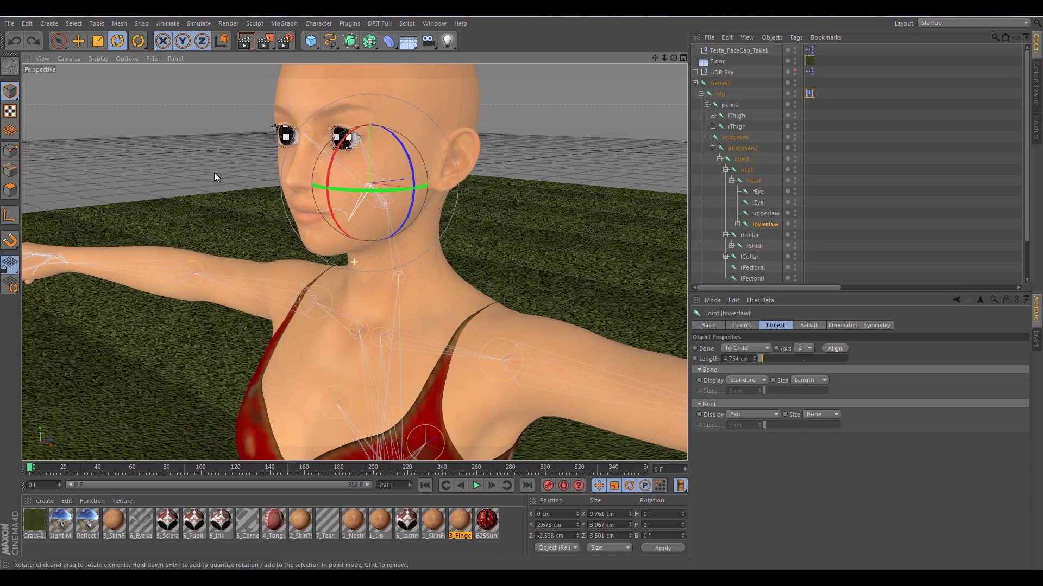